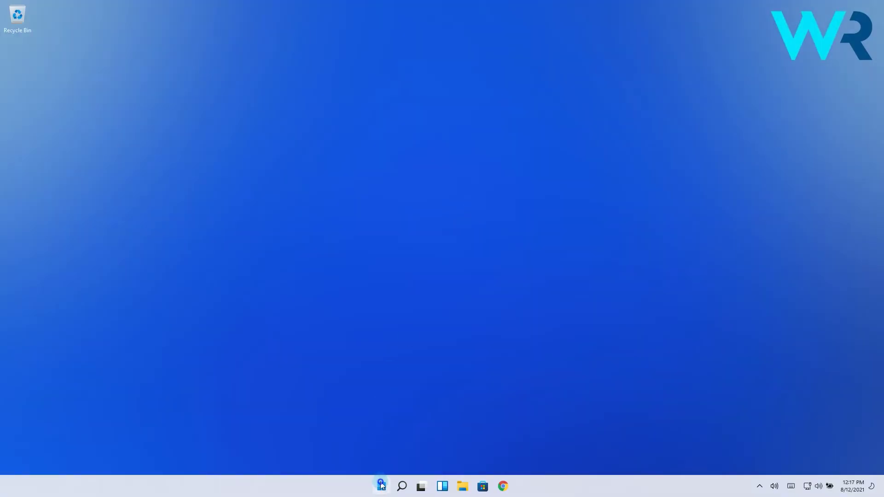
Open Disk Management from Win+X and shrink New Volume (E:) by 20000 MB to 10.47 GB
right_click(372, 486)
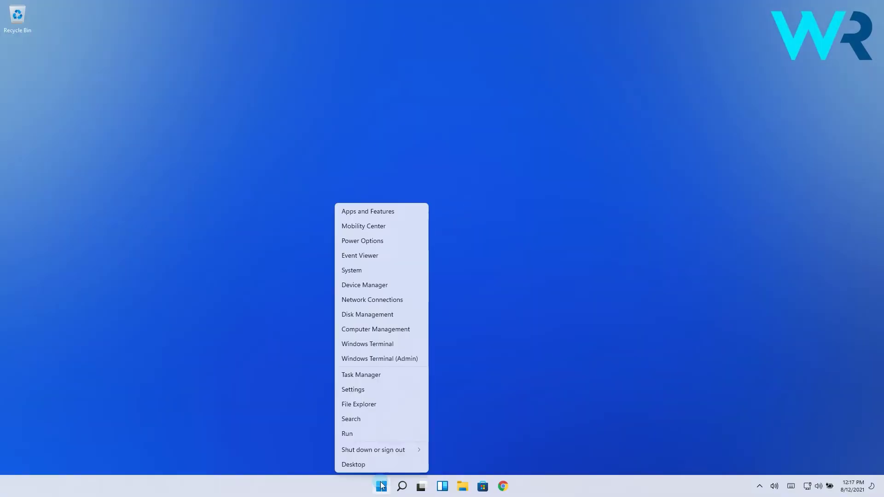
left_click(377, 316)
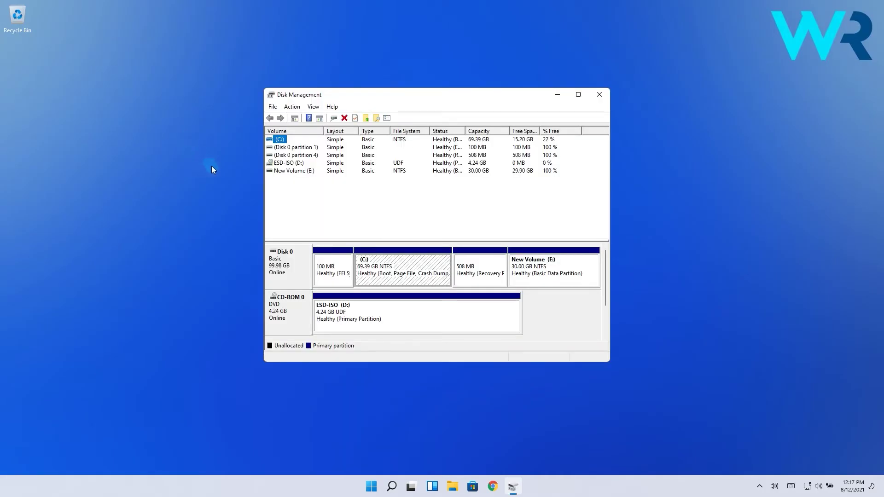
left_click(290, 171)
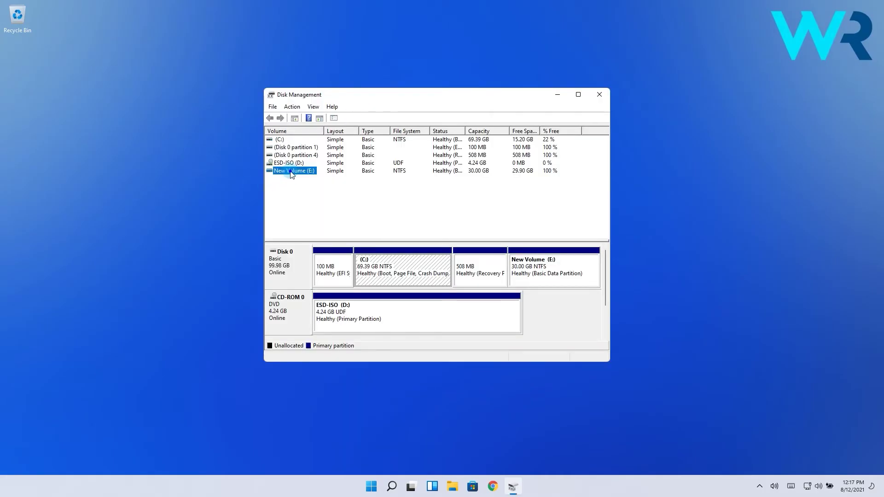
right_click(291, 173)
right_click(290, 174)
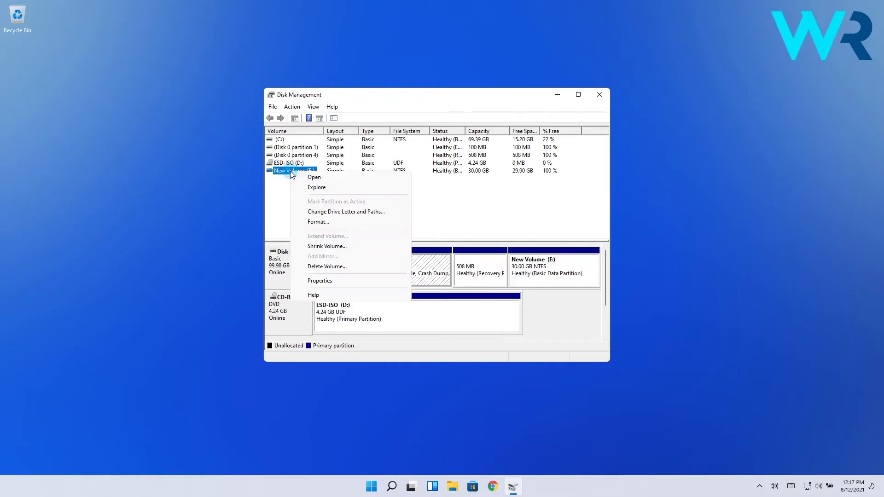
left_click(324, 248)
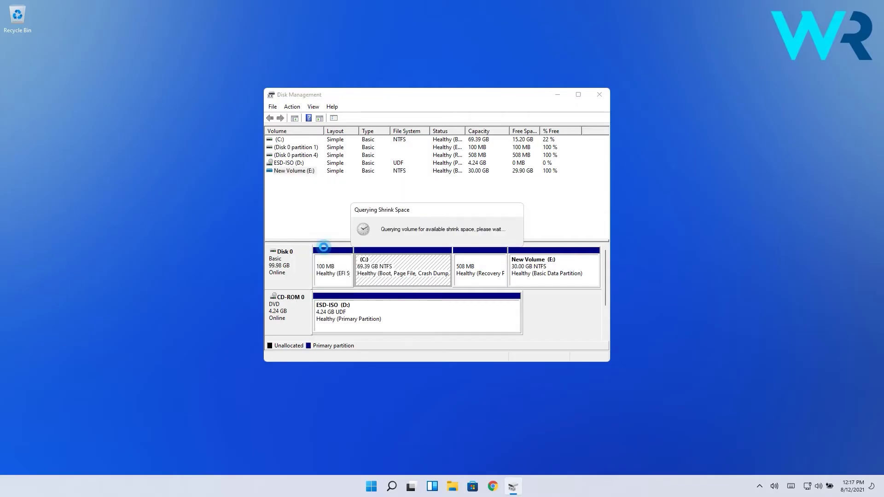
type("200")
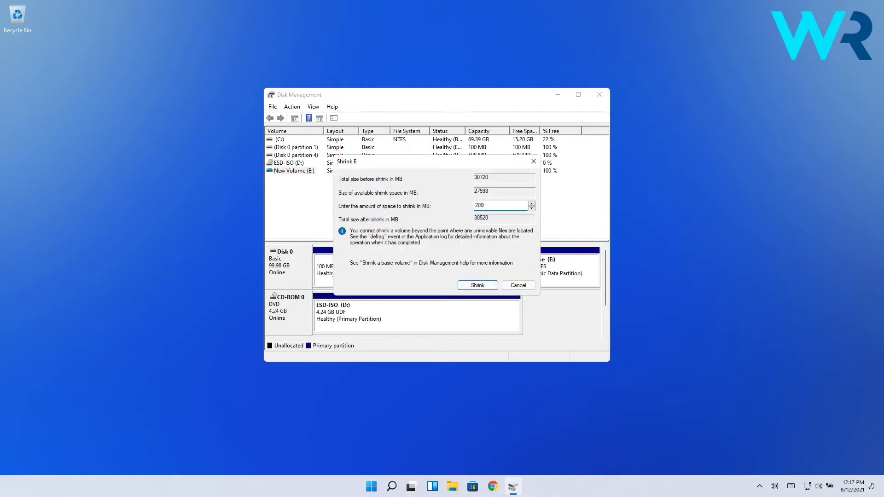
type("00")
left_click(480, 286)
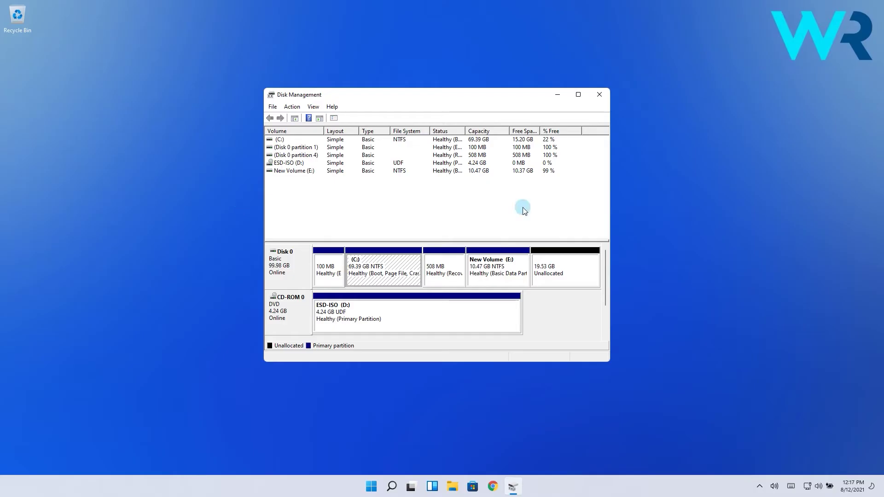
Create a full-size 20000 MB NTFS simple volume, F:, on the unallocated space using the wizard defaults
right_click(551, 271)
left_click(564, 272)
left_click(443, 304)
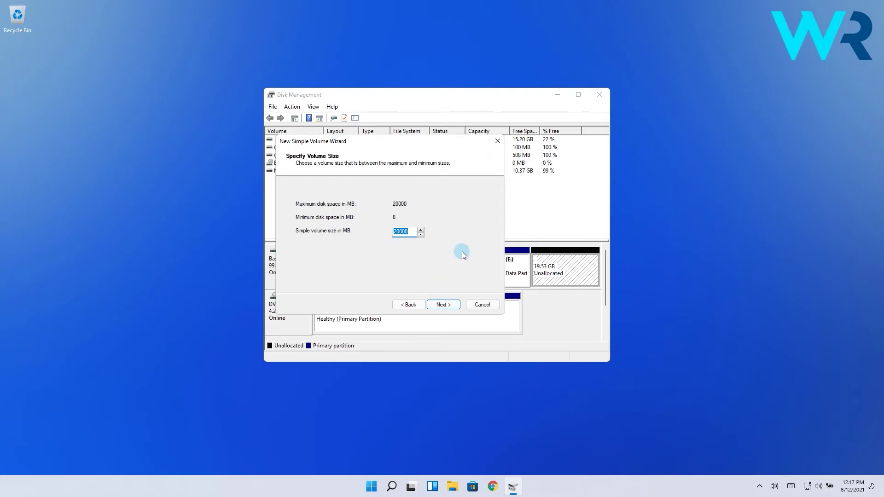
left_click(443, 305)
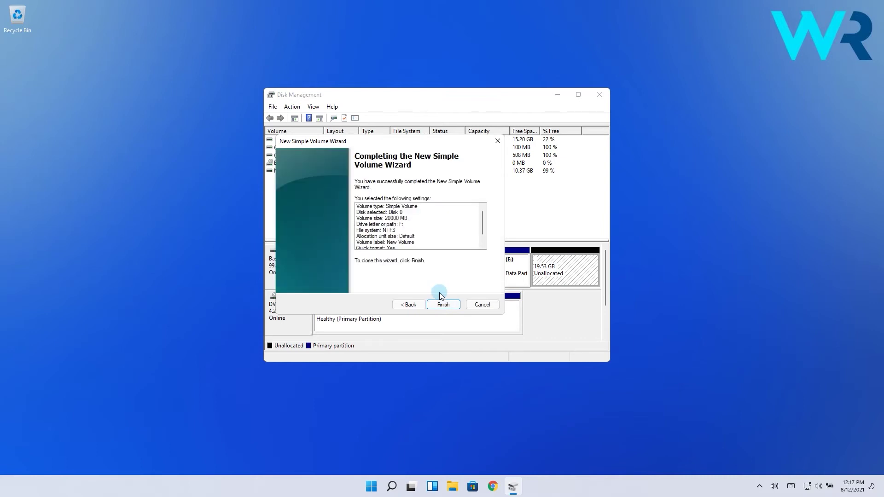
left_click(442, 304)
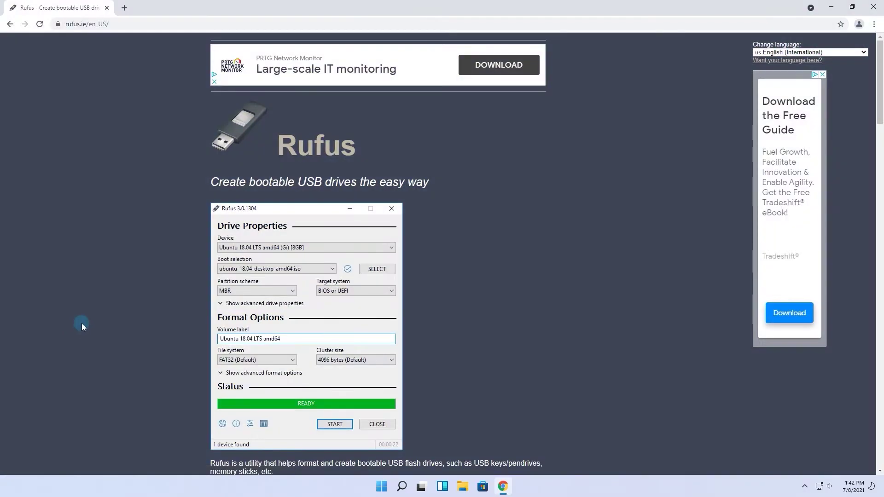
Scroll the Rufus website down to the Download section listing Rufus 3.14
scroll(82, 324, "down", 9)
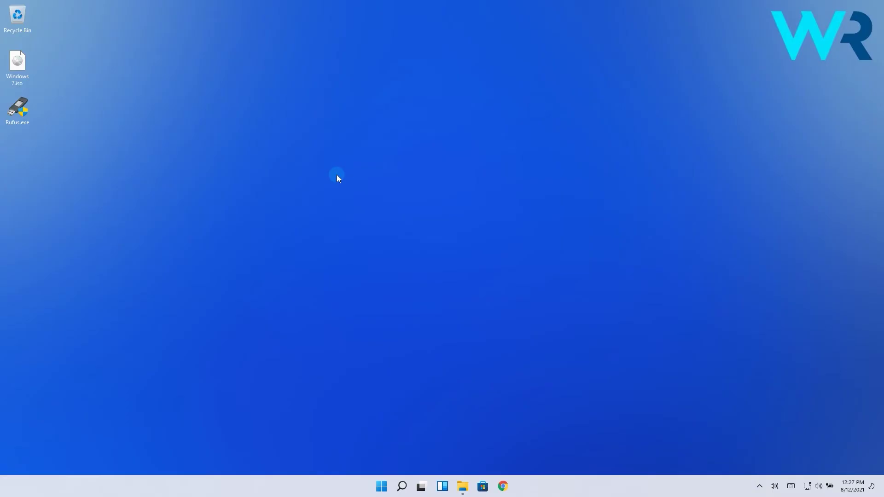
Launch Rufus and select Windows 7.iso as the boot image
double_click(17, 109)
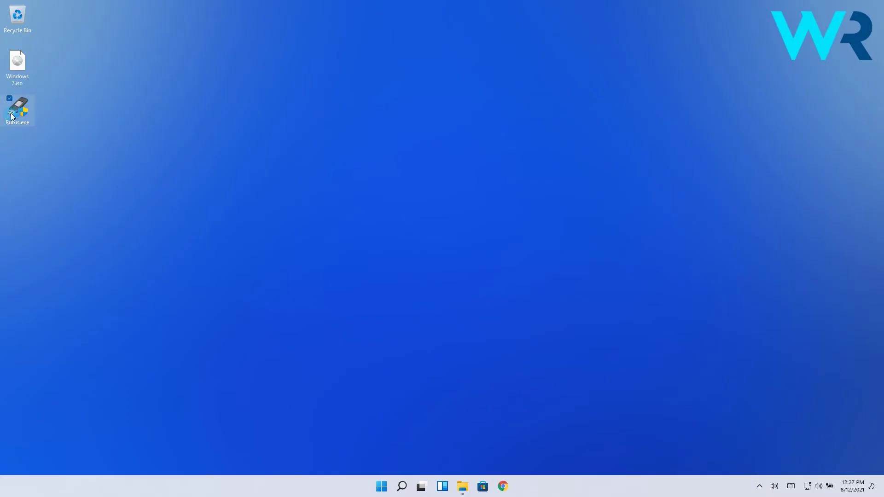
left_click(531, 378)
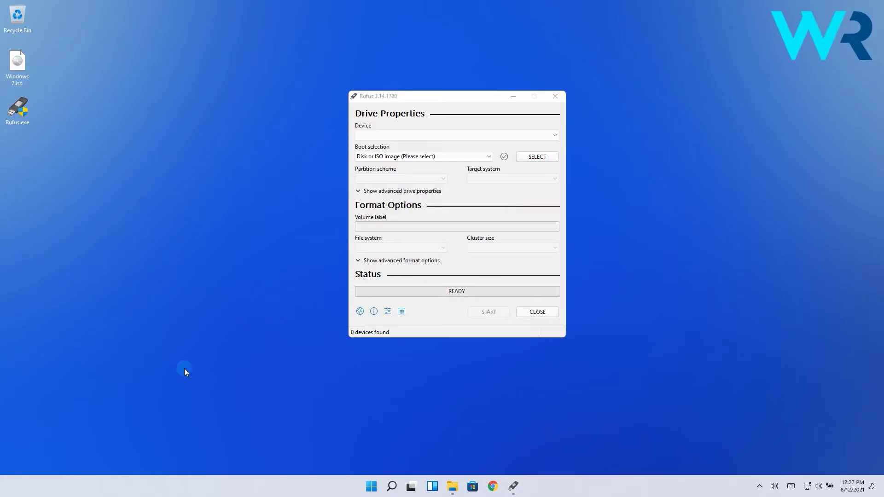
left_click(538, 156)
double_click(485, 175)
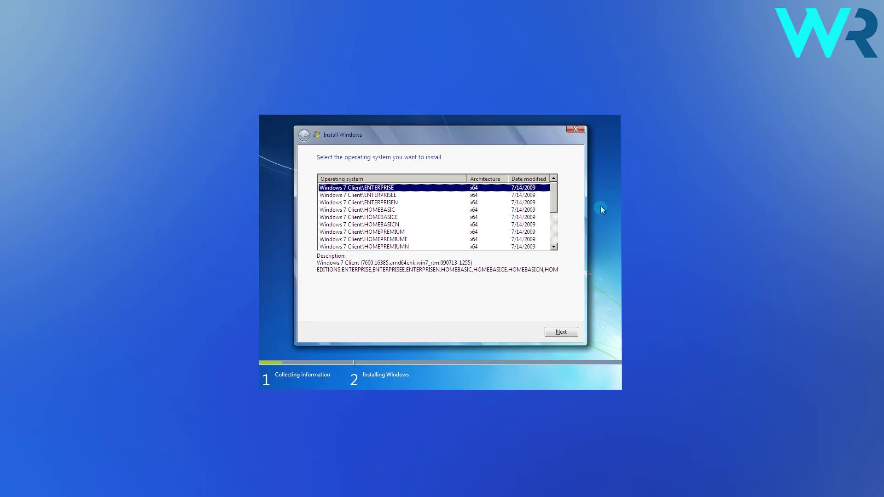
Choose a 64-bit Windows 7 edition from the list and start installing it
scroll(394, 198, "down", 3)
scroll(396, 218, "up", 3)
left_click(394, 210)
scroll(463, 225, "down", 3)
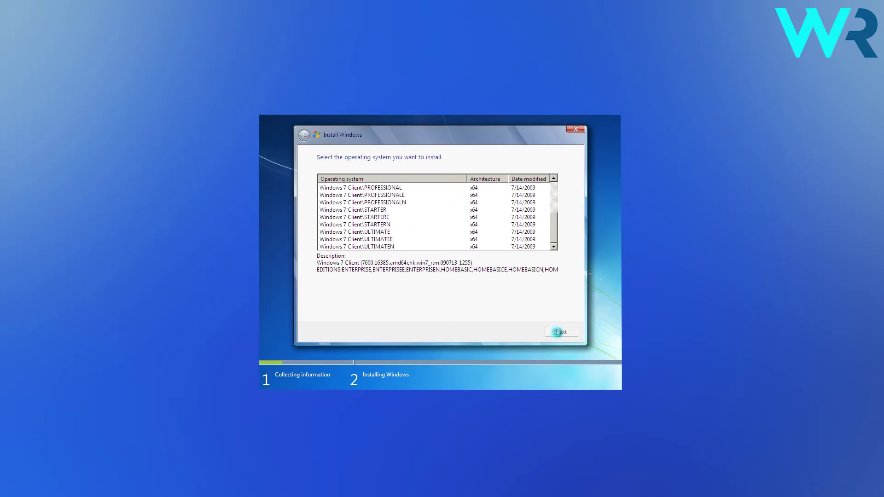
left_click(557, 331)
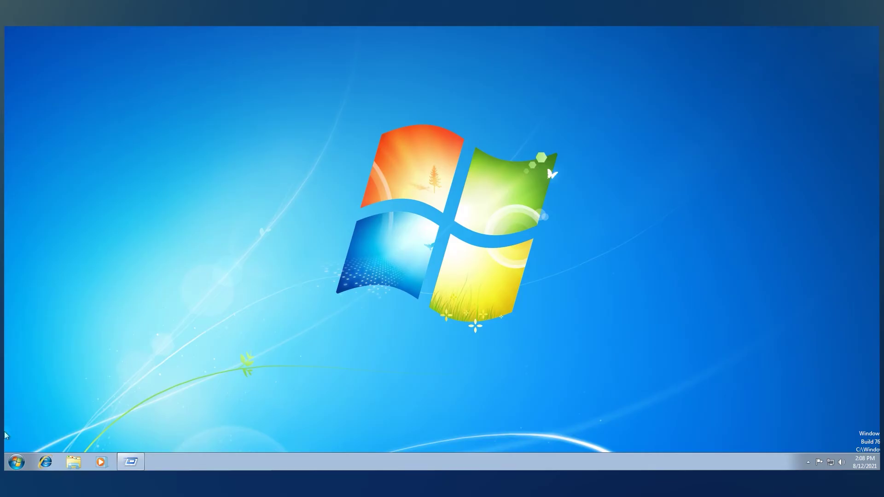
Launch Disk Management by running diskmgmt.msc from the Run dialog
left_click(17, 462)
type("run")
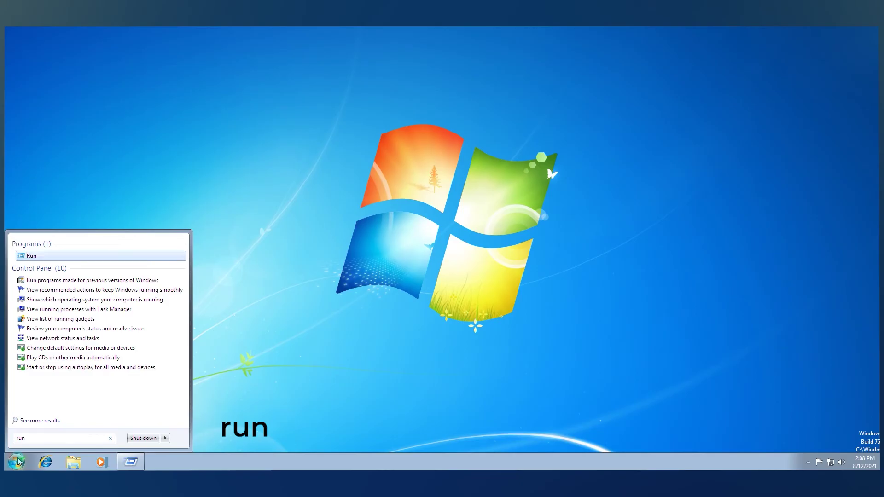
left_click(92, 256)
type("dis")
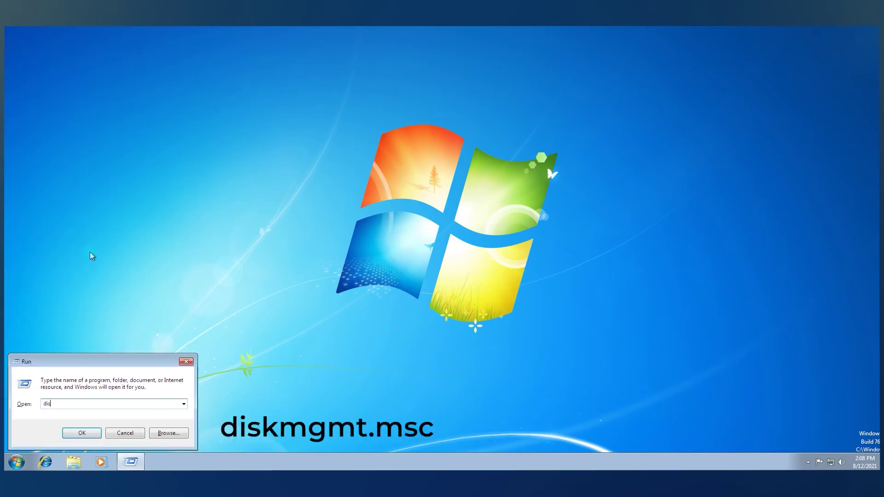
type("kmgmt.msc")
key("Return")
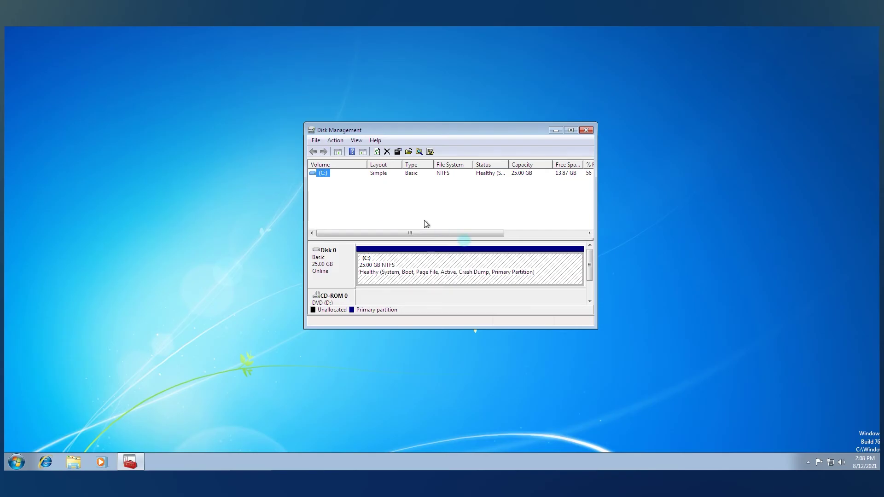
Shrink the C: volume by 5000 MB
right_click(321, 176)
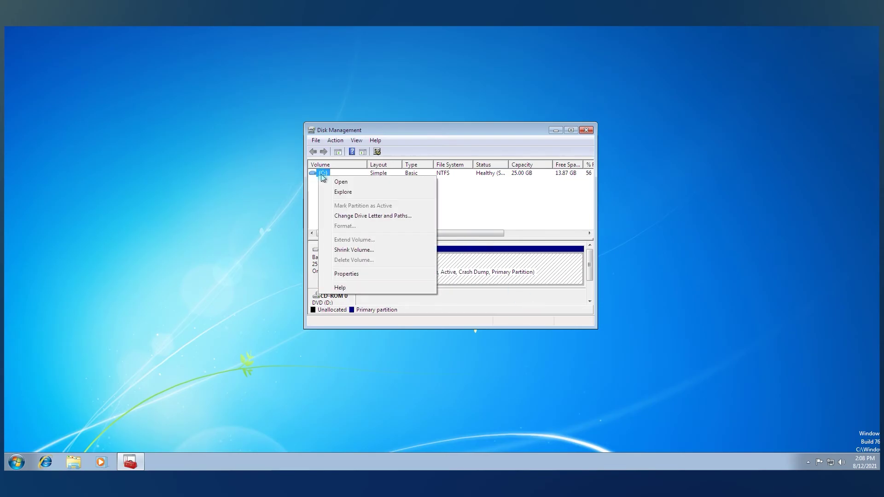
left_click(351, 248)
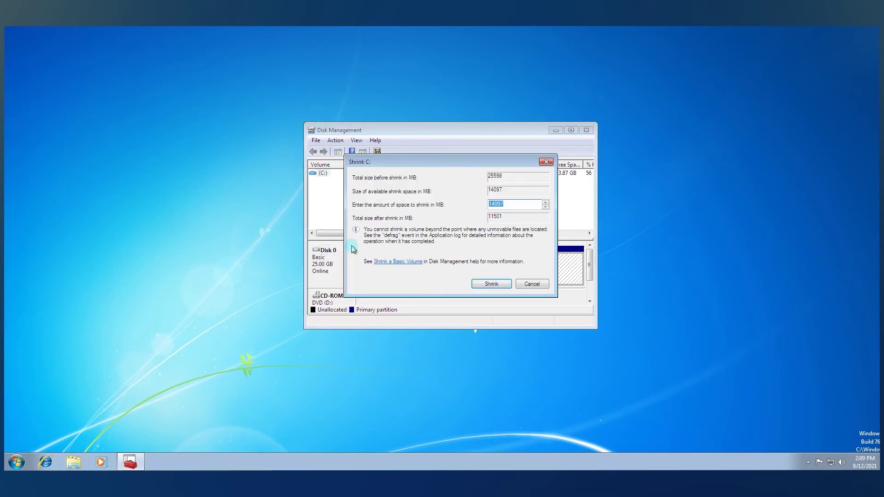
type("50000")
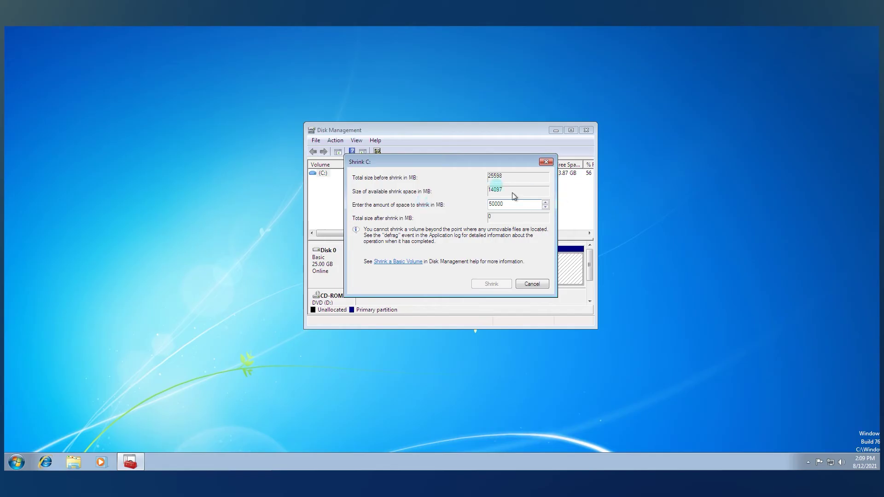
key("BackSpace")
left_click(491, 284)
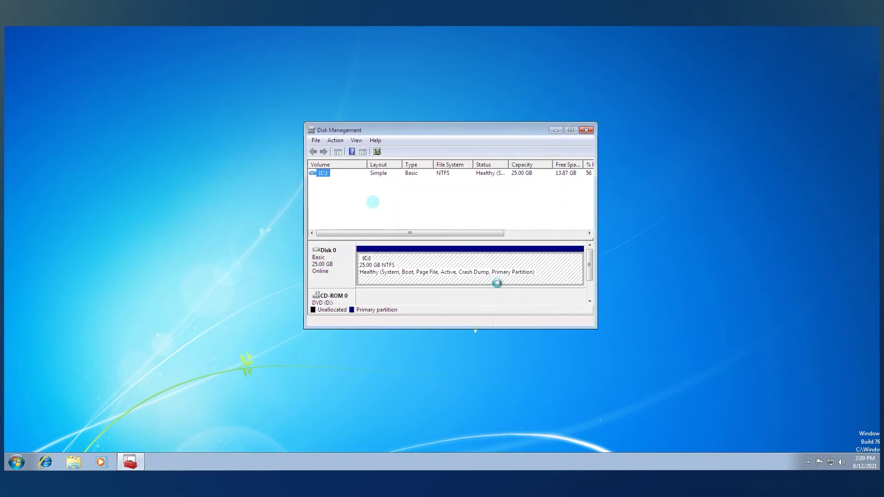
Turn the 4.88 GB unallocated space into an NTFS simple volume with drive letter E
right_click(548, 266)
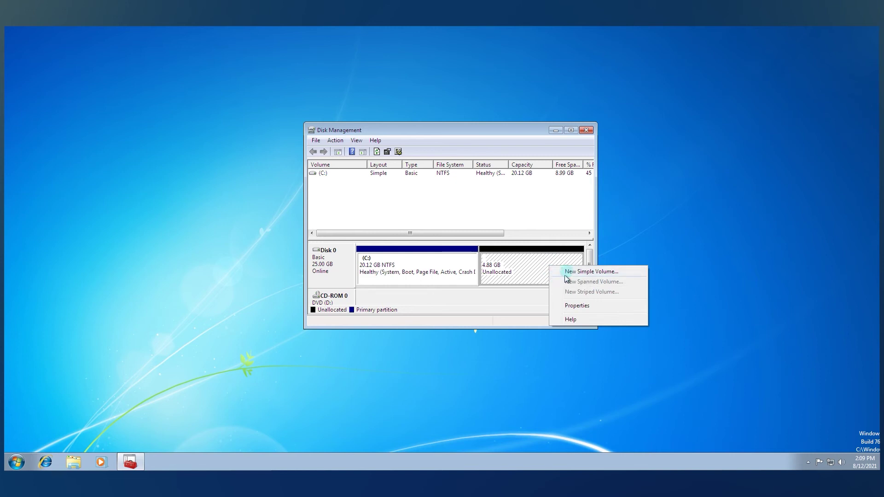
left_click(568, 272)
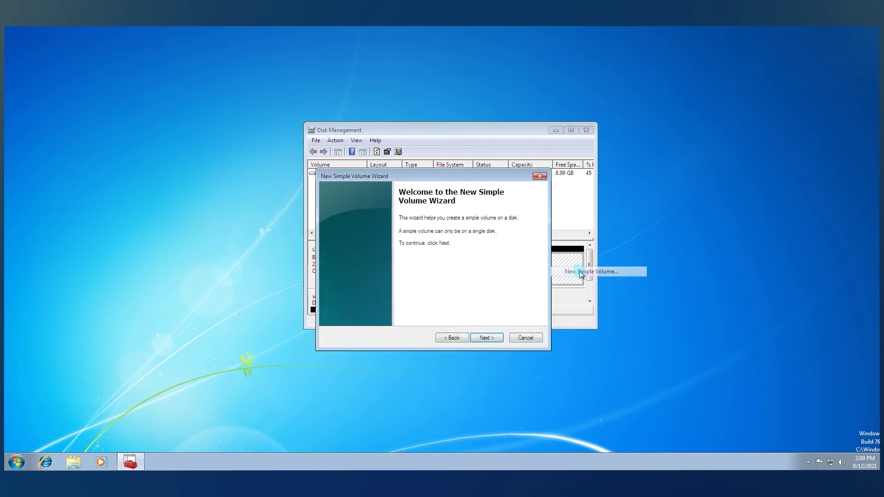
left_click(487, 341)
left_click(486, 340)
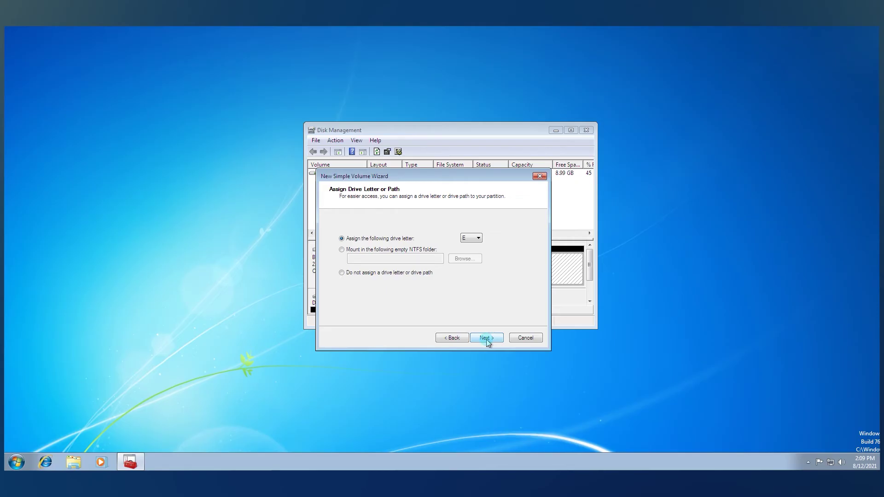
left_click(487, 341)
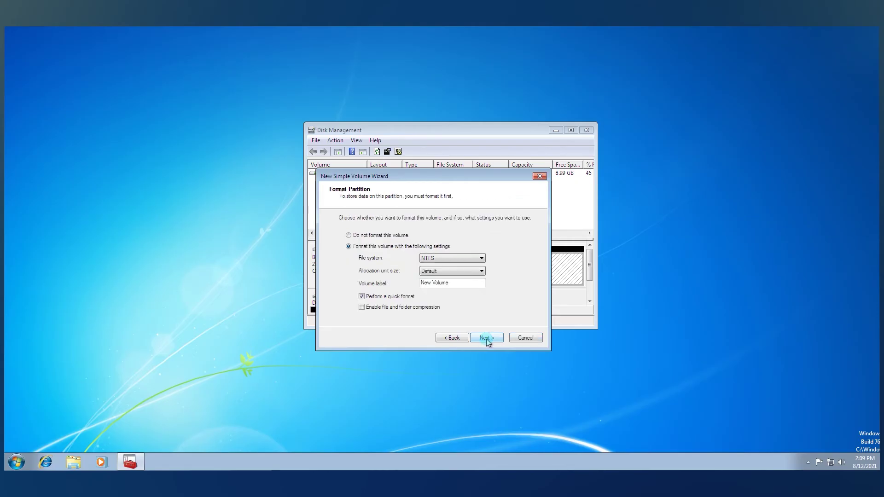
left_click(487, 341)
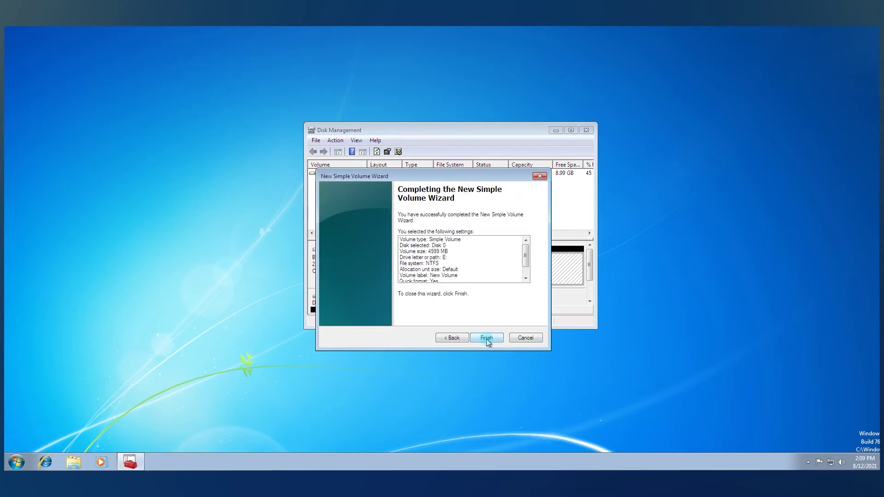
left_click(486, 339)
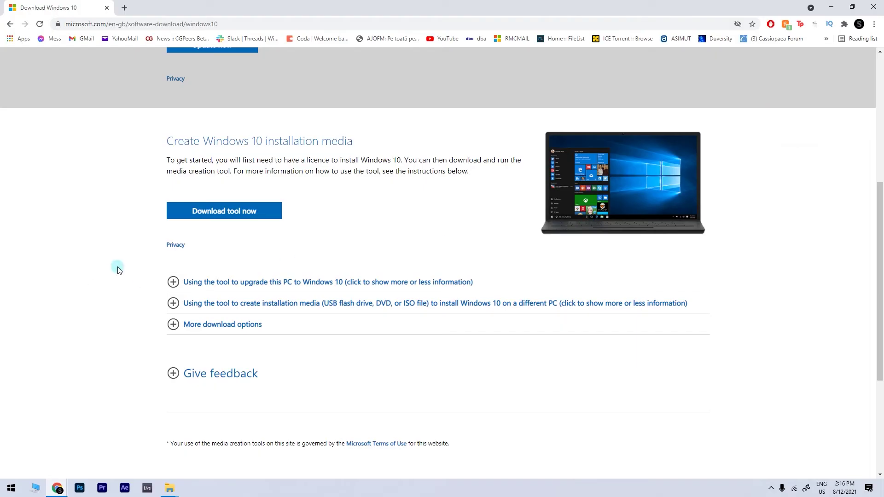
Save the Windows 10 Media Creation Tool to the desktop and run it from its desktop icon
left_click(217, 220)
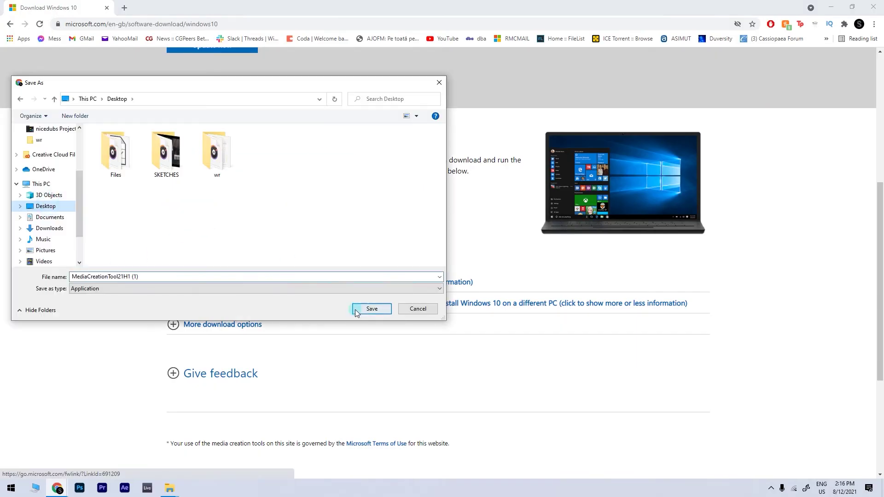
left_click(359, 307)
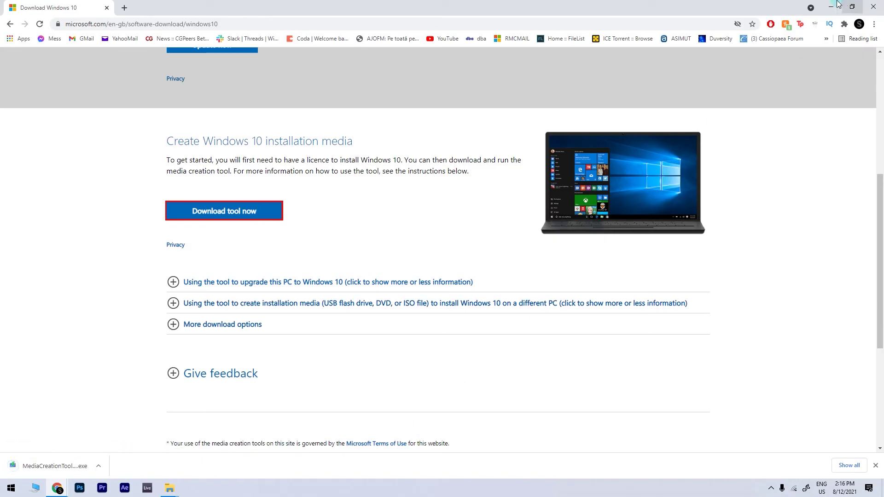
left_click(830, 6)
double_click(20, 68)
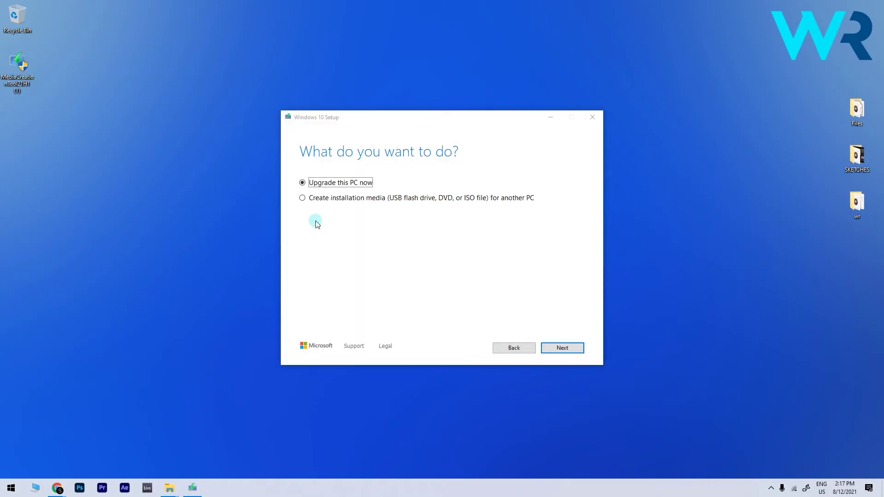
Choose installation media for another PC, keeping the recommended English 64-bit Windows 10 options
left_click(350, 198)
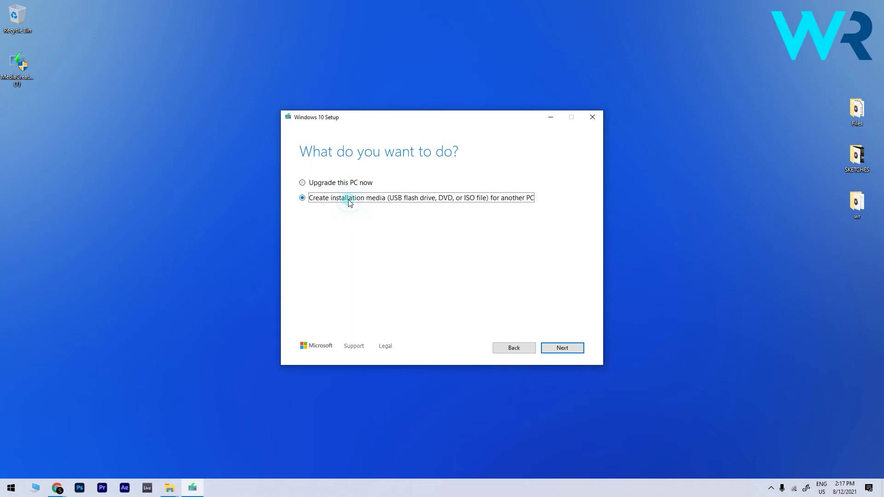
left_click(549, 357)
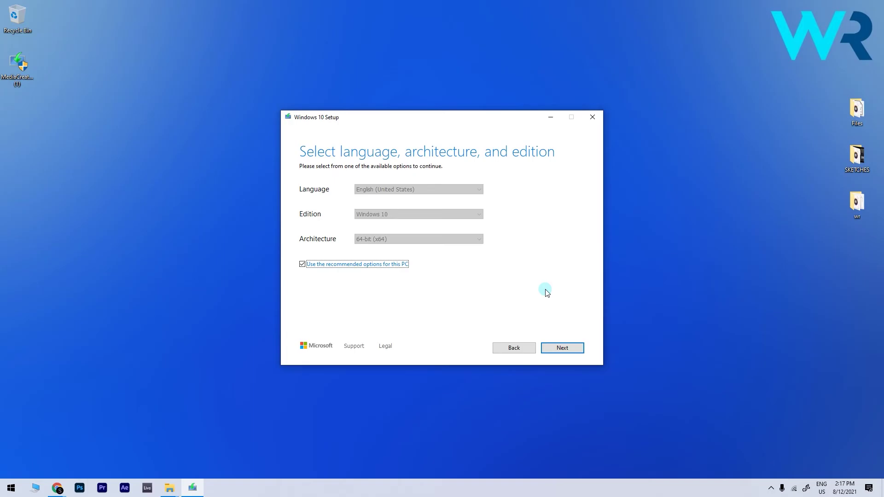
left_click(565, 349)
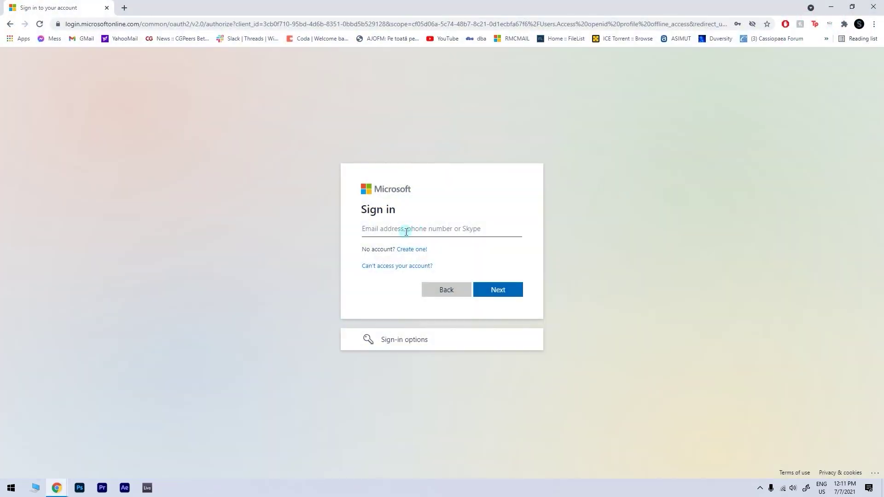
Sign in to the Windows Insider website with the Microsoft account e-mail
left_click(406, 231)
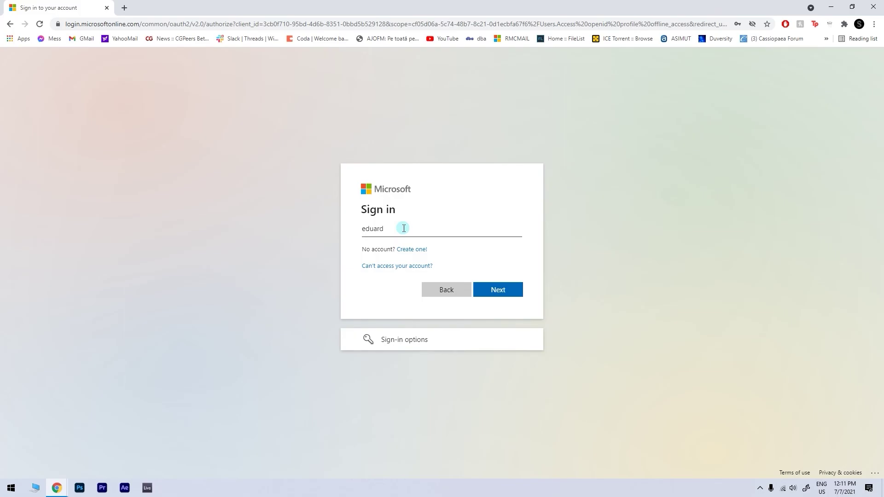
key("Return")
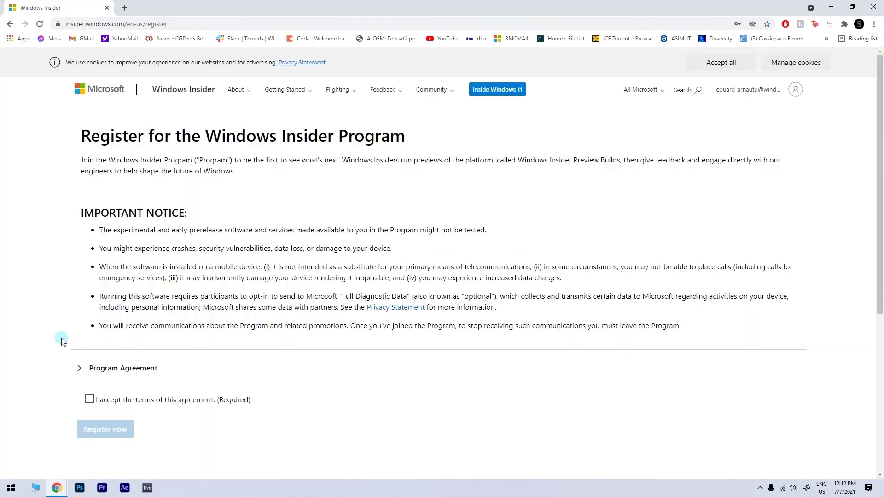
Accept the Insider terms, register for the program, and choose Flight now
scroll(63, 341, "down", 1)
left_click(88, 353)
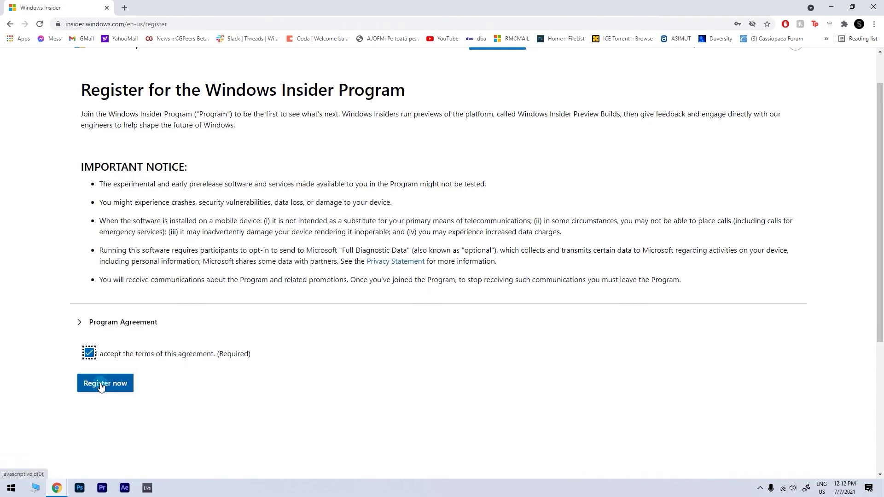
left_click(105, 384)
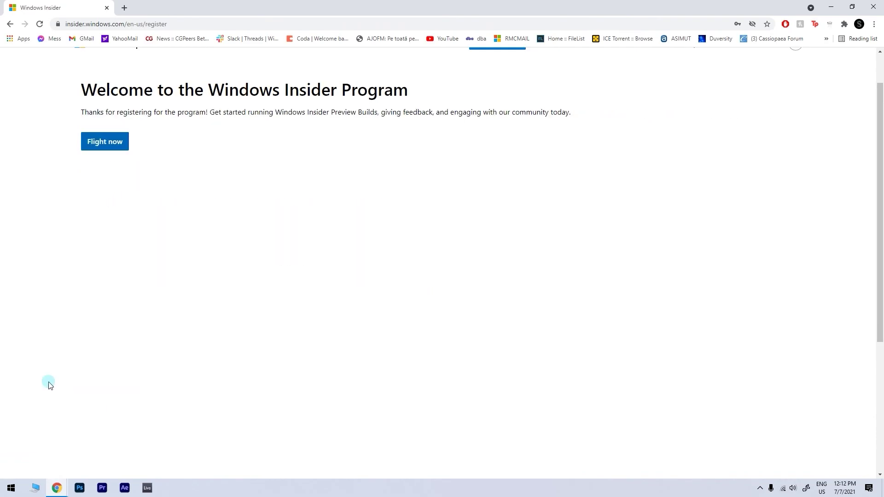
left_click(105, 144)
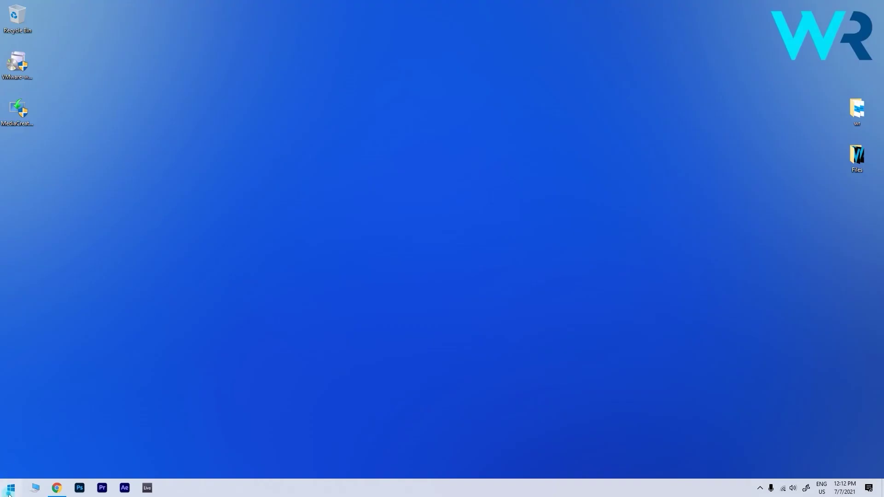
Go to the Windows Insider Program page under Settings > Update & Security
left_click(4, 487)
left_click(39, 437)
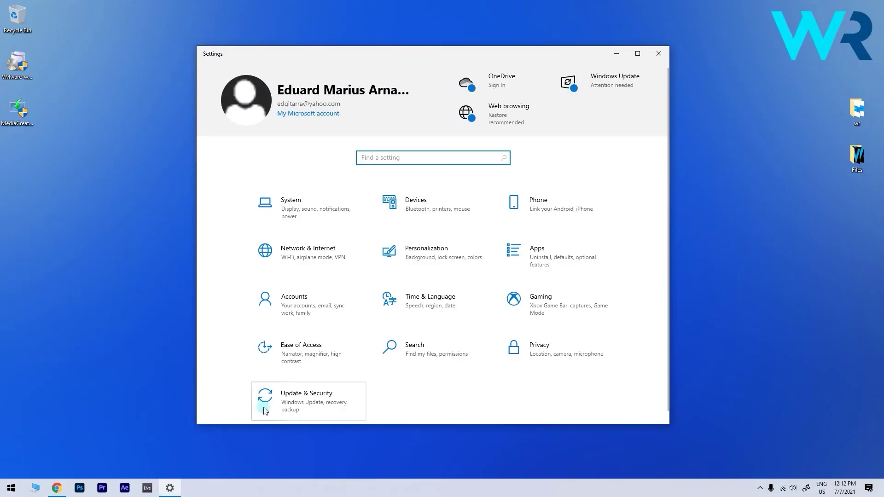
left_click(300, 399)
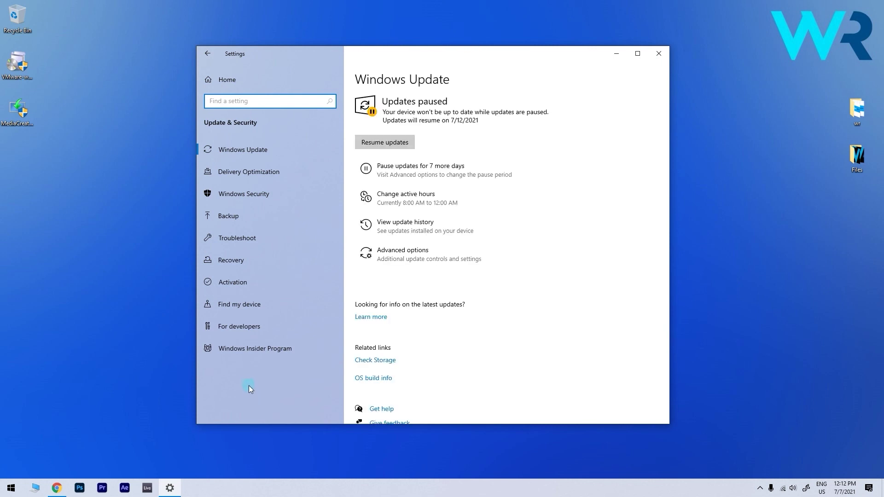
left_click(281, 347)
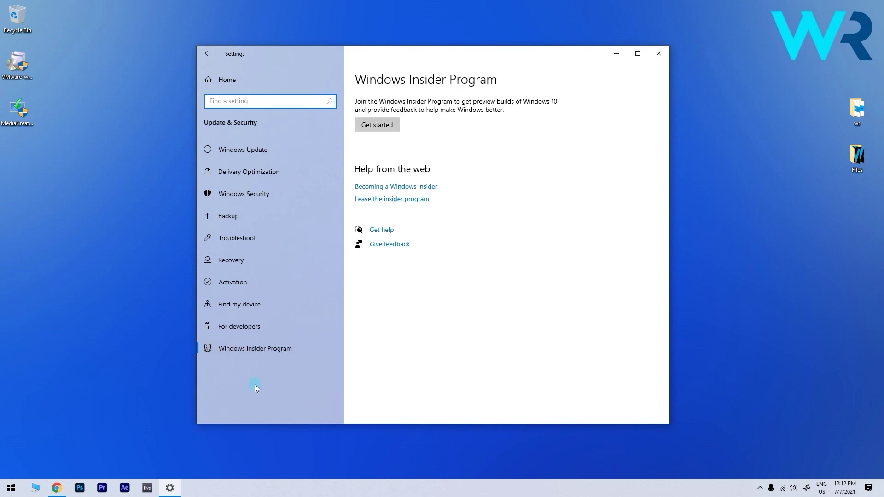
left_click(269, 346)
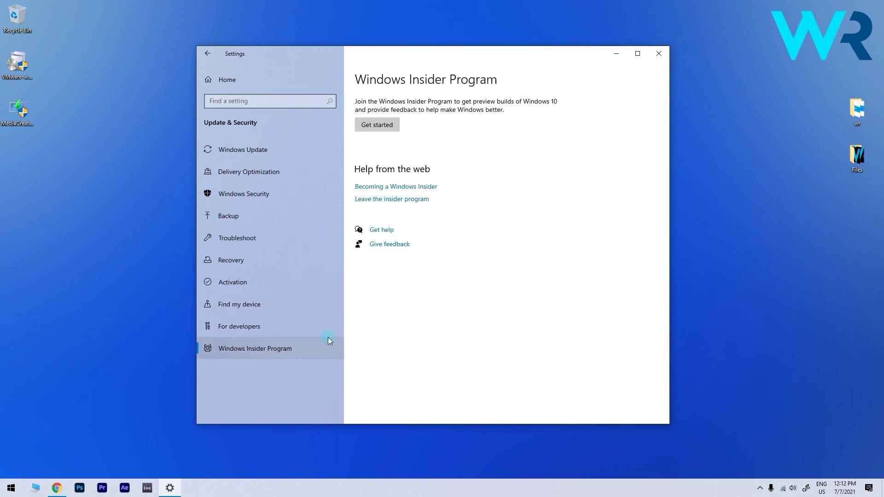
Link the Microsoft account with its e-mail and password, then confirm the Dev Channel
left_click(377, 124)
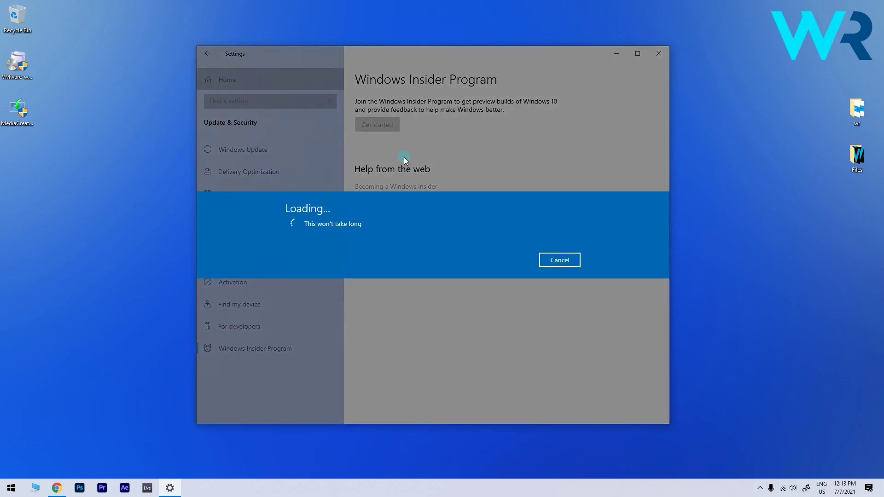
left_click(351, 243)
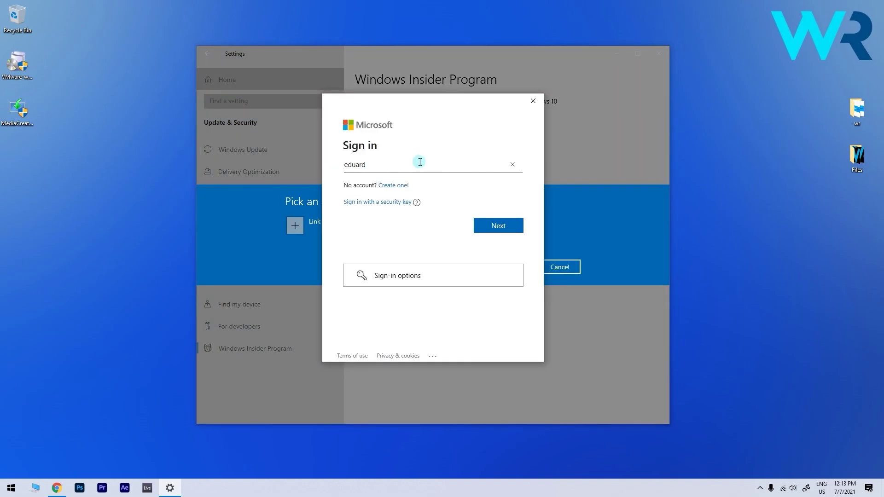
key("Return")
type("************")
key("Return")
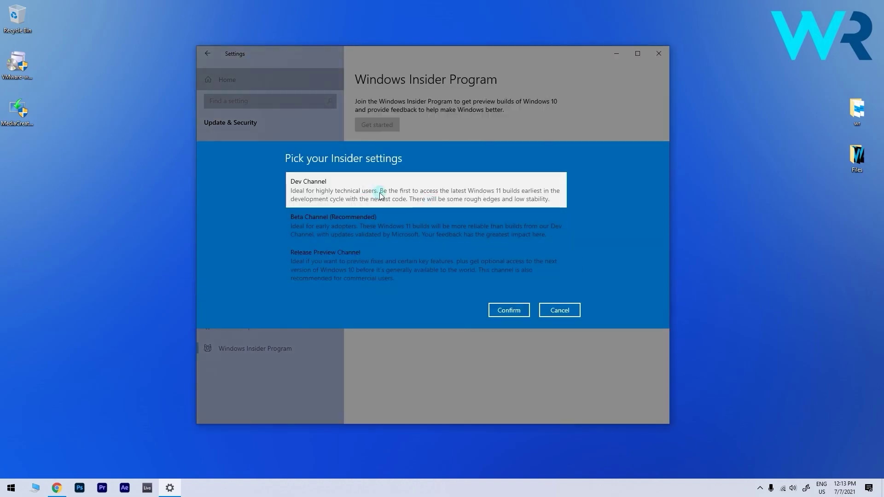
left_click(524, 310)
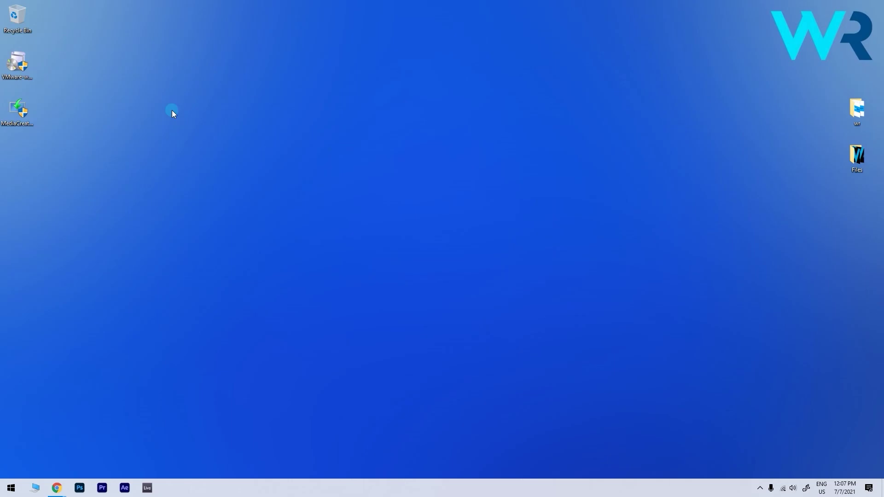
Go to Windows Update in Settings to install the Windows 11 Insider Dev Channel build
key("super")
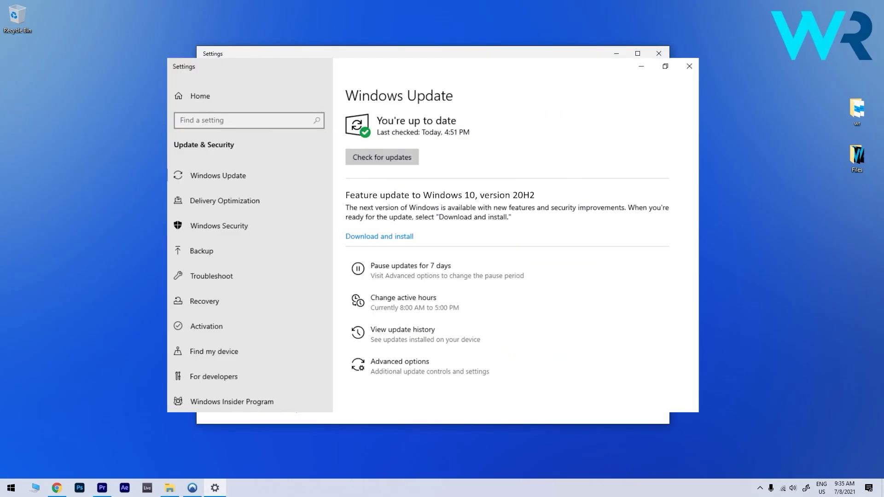